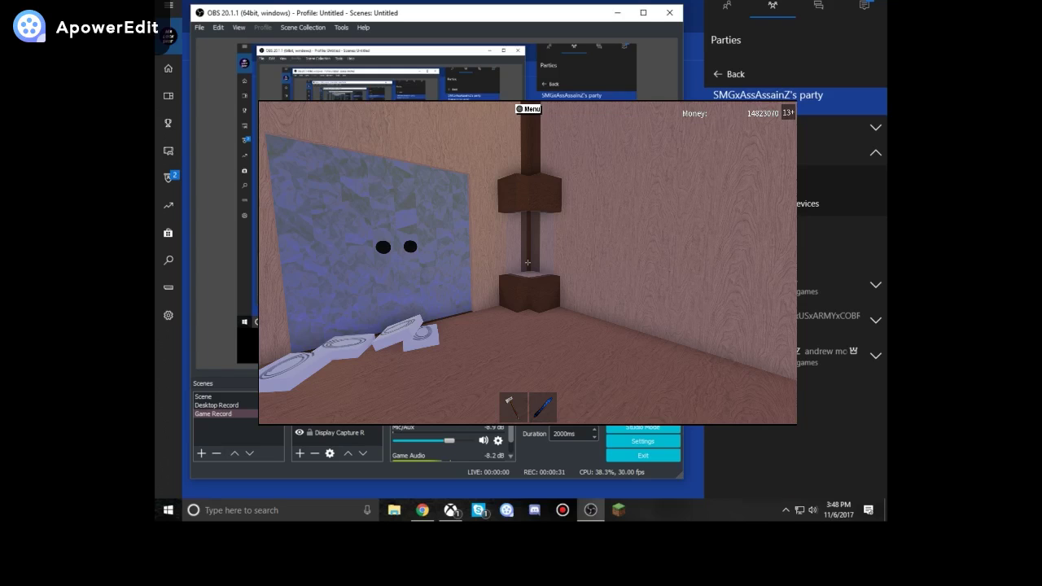
{"action": "key", "text": "alt+Tab"}
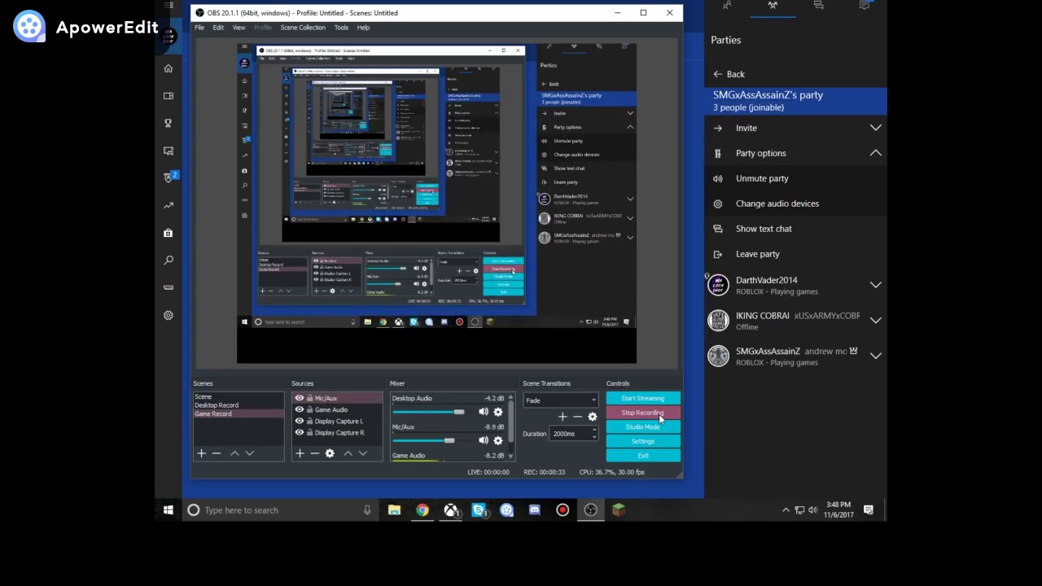